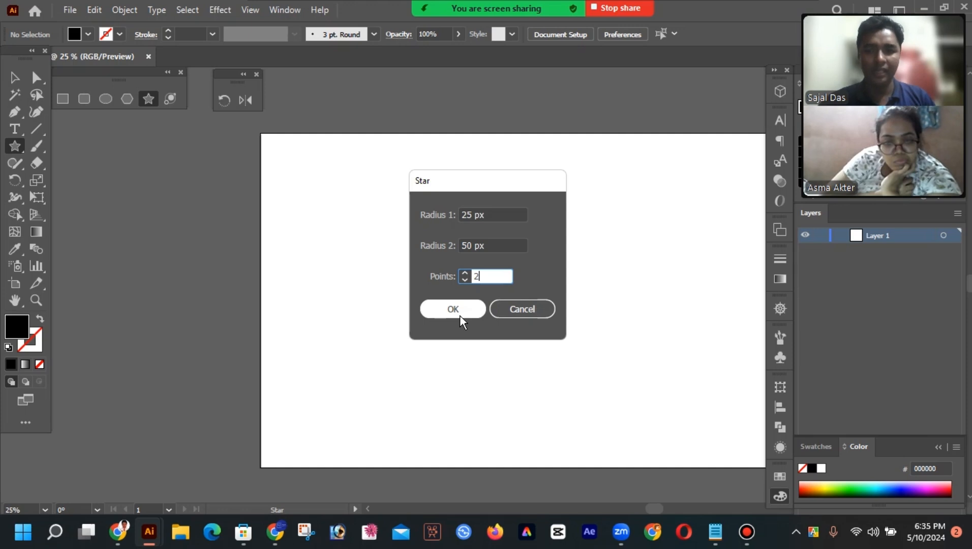
# Create a 3-point star with radii of 25 px and 50 px, and proportionally enlarge the triangle near the artboard's top
pyautogui.click(459, 315)
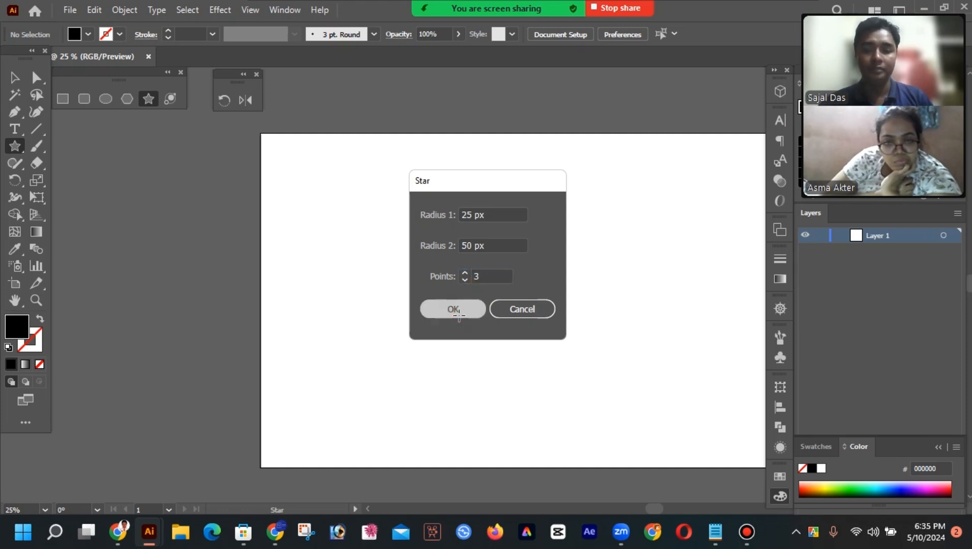
pyautogui.click(14, 78)
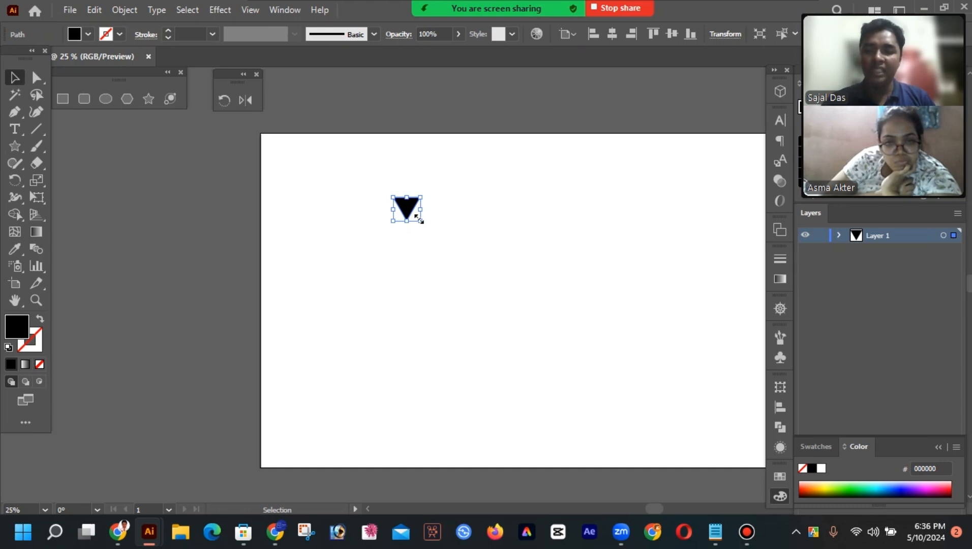
pyautogui.moveTo(421, 221); pyautogui.dragTo(487, 294)
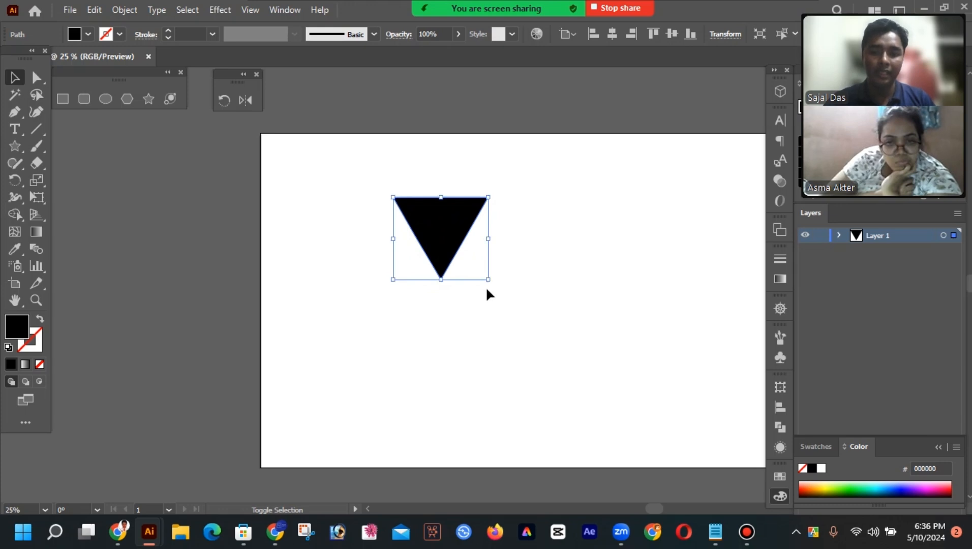
pyautogui.moveTo(445, 239); pyautogui.dragTo(439, 206)
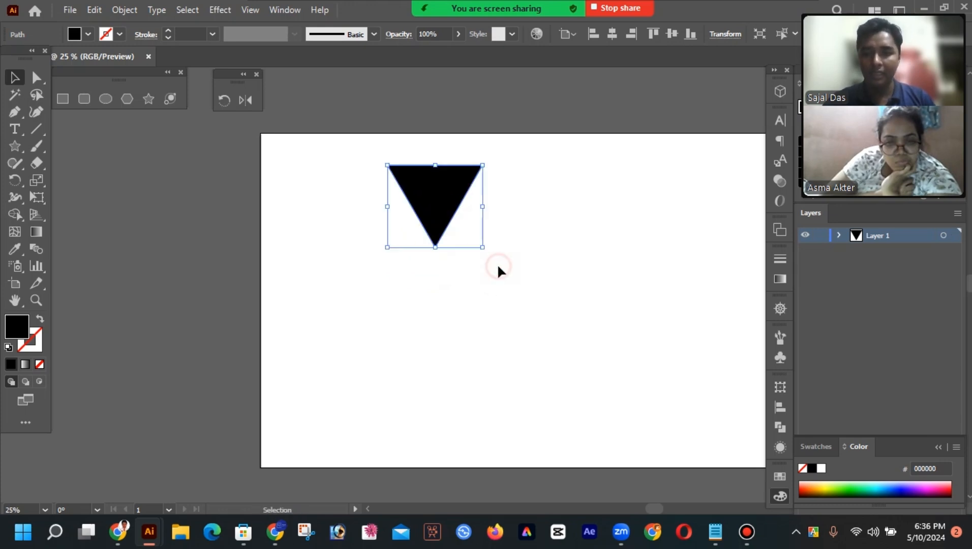
pyautogui.click(497, 267)
# Make a copy of the triangle rotated 60° about its bottom vertex
pyautogui.click(437, 198)
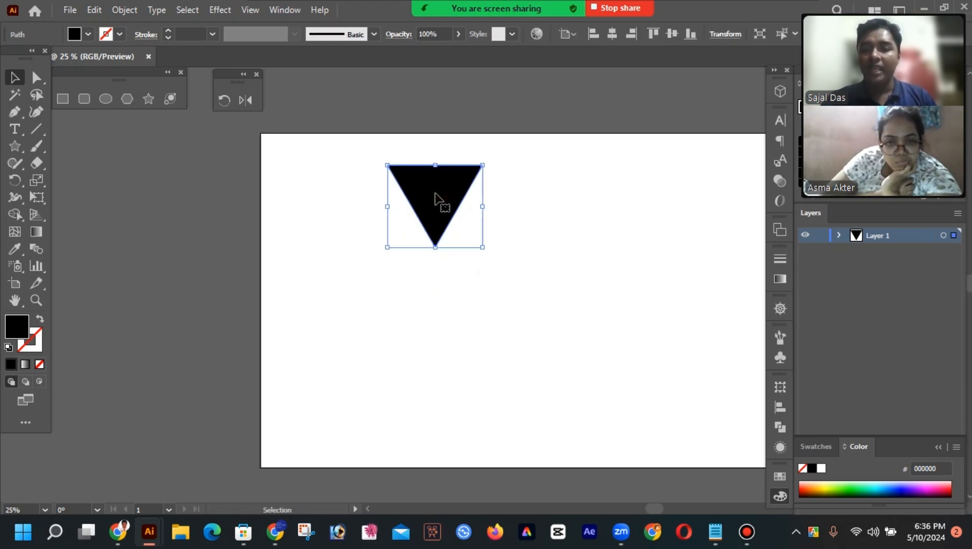
pyautogui.click(224, 100)
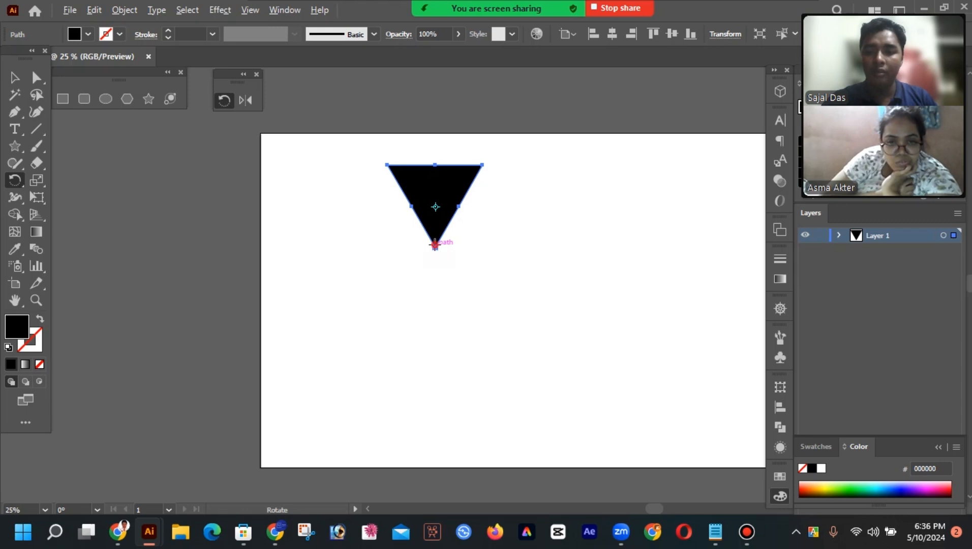
pyautogui.keyDown('alt'); pyautogui.click(435, 246); pyautogui.keyUp('alt')
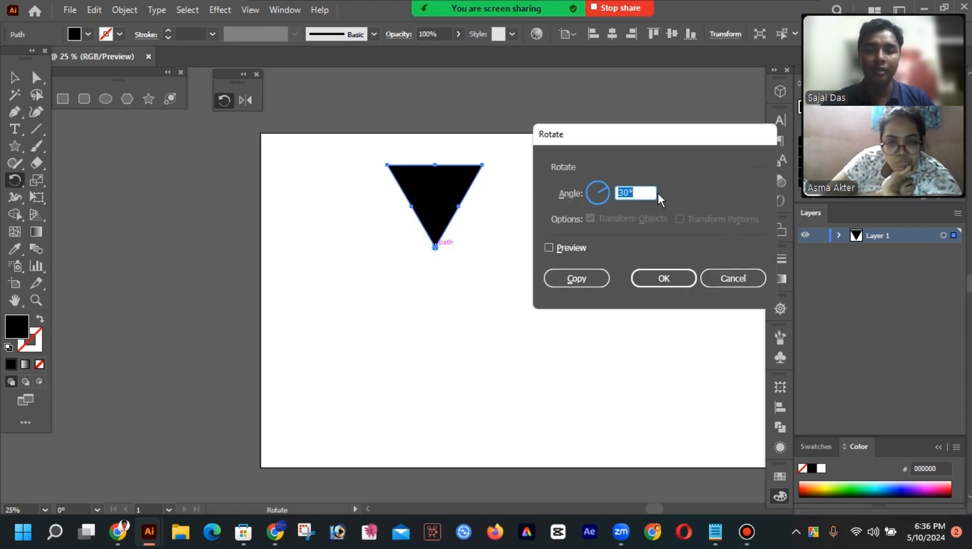
pyautogui.write('60')
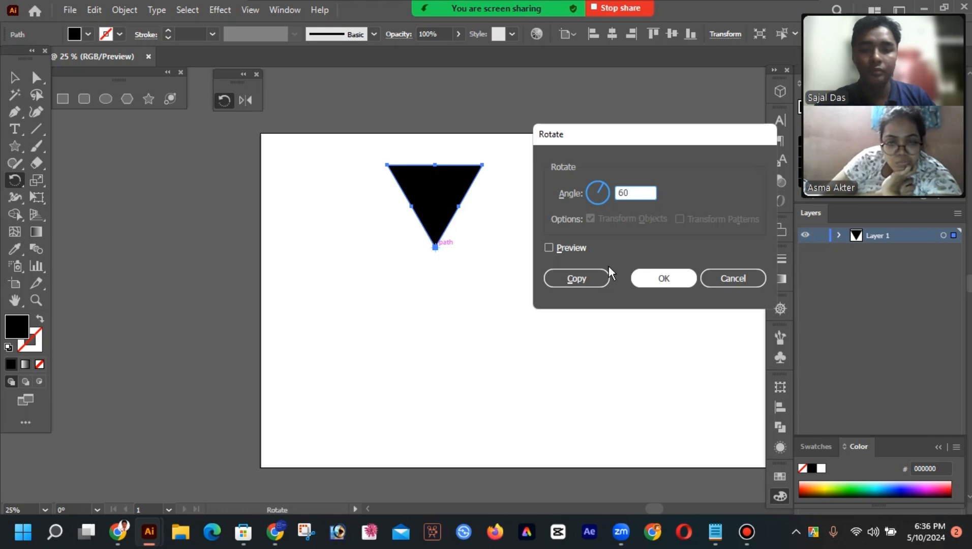
pyautogui.click(549, 248)
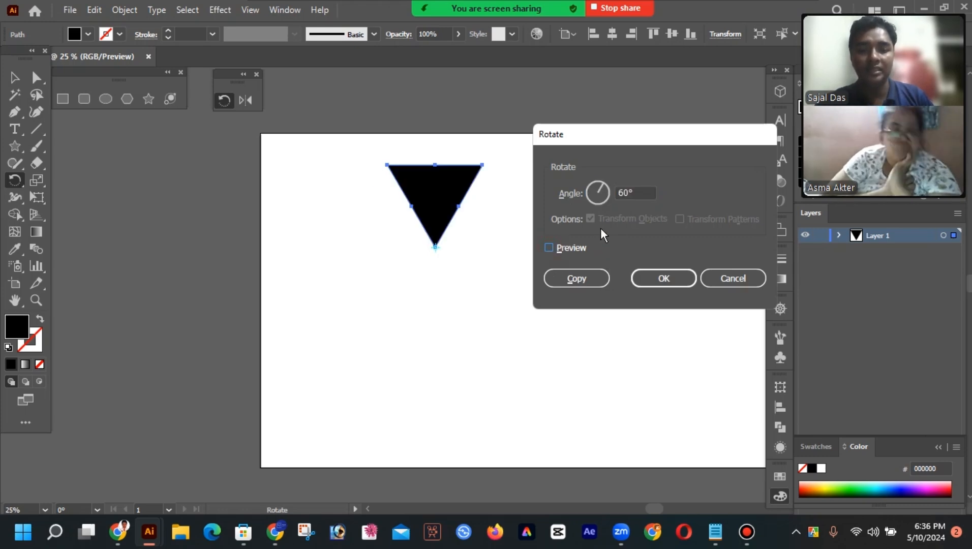
pyautogui.click(585, 277)
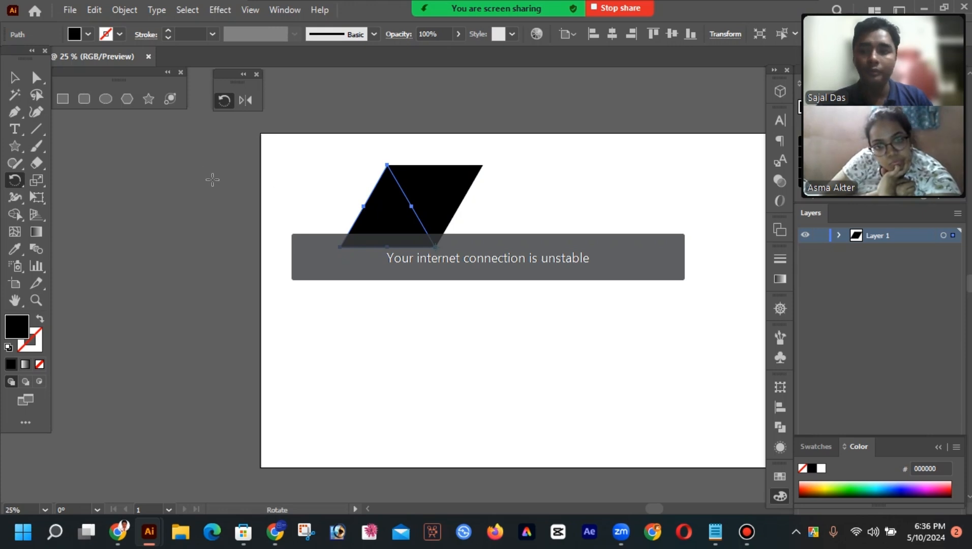
# Repeat the rotated copy until six triangles form a full hexagon, and clear the selection
pyautogui.hotkey('ctrl', 'd')
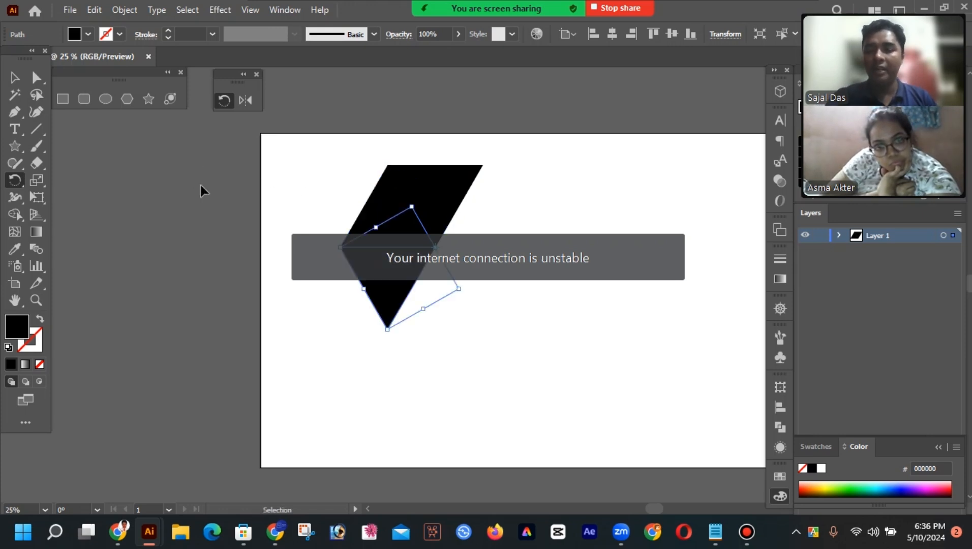
pyautogui.press('v')
pyautogui.hotkey('ctrl', 'd')
pyautogui.hotkey('ctrl', 'd')
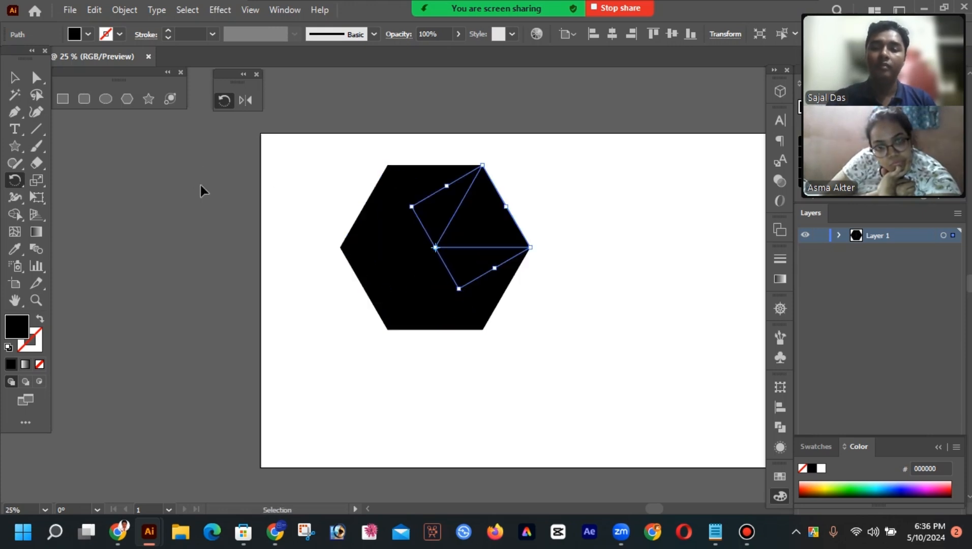
pyautogui.click(18, 74)
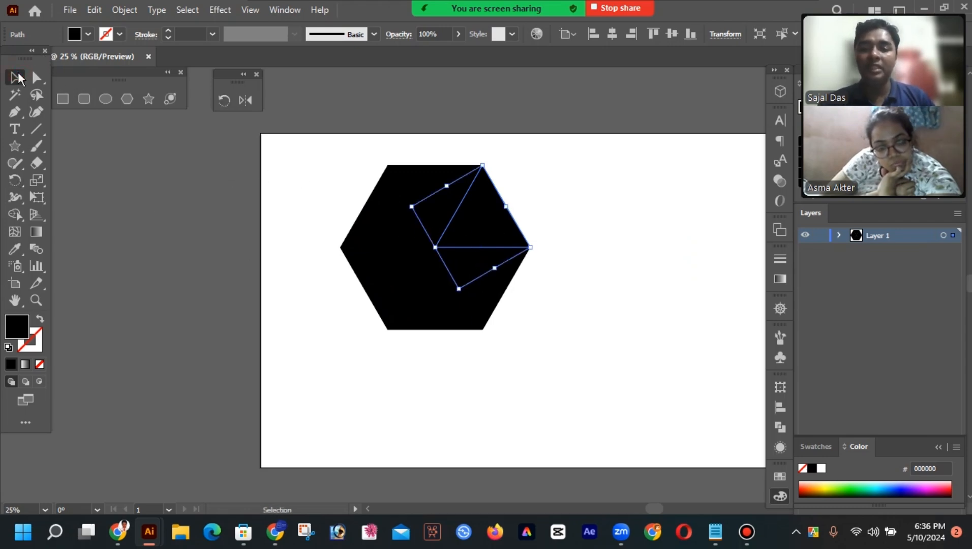
pyautogui.click(167, 222)
# Try to move the hexagon's lower-right triangle out to the artboard's upper right, and undo the move
pyautogui.click(481, 287)
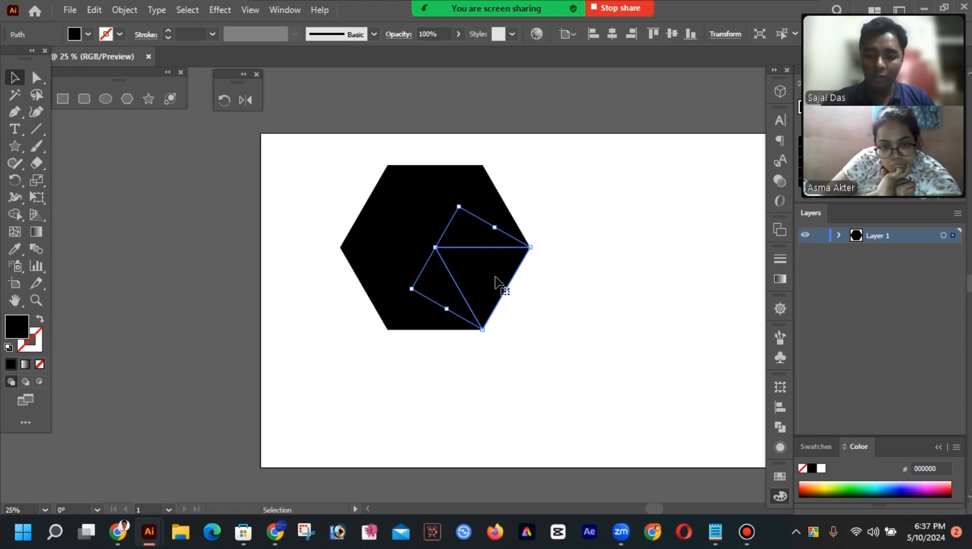
pyautogui.press('alt')
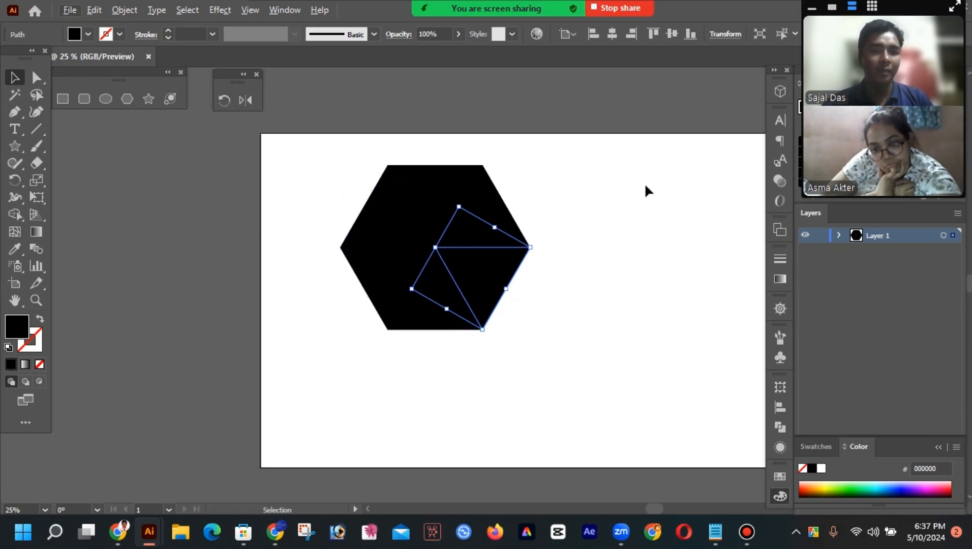
pyautogui.moveTo(471, 282); pyautogui.dragTo(671, 193)
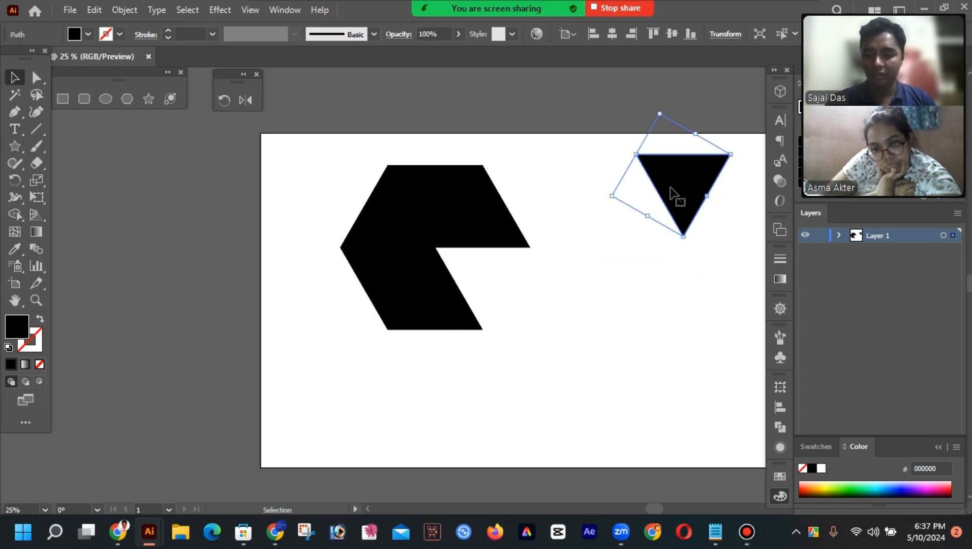
pyautogui.hotkey('ctrl', 'z')
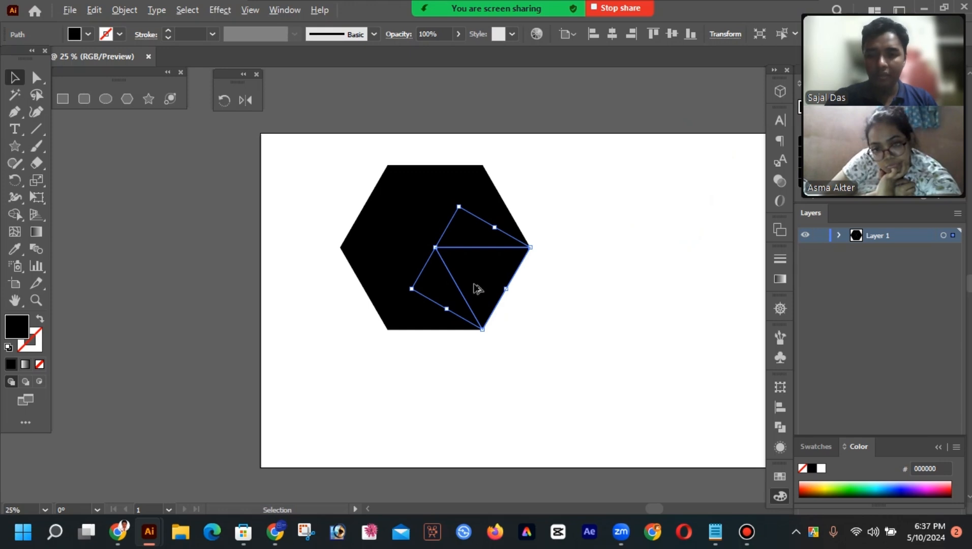
# Duplicate the hexagon's lower-right triangle into the empty space to the right of the hexagon
pyautogui.moveTo(477, 288); pyautogui.dragTo(694, 242)
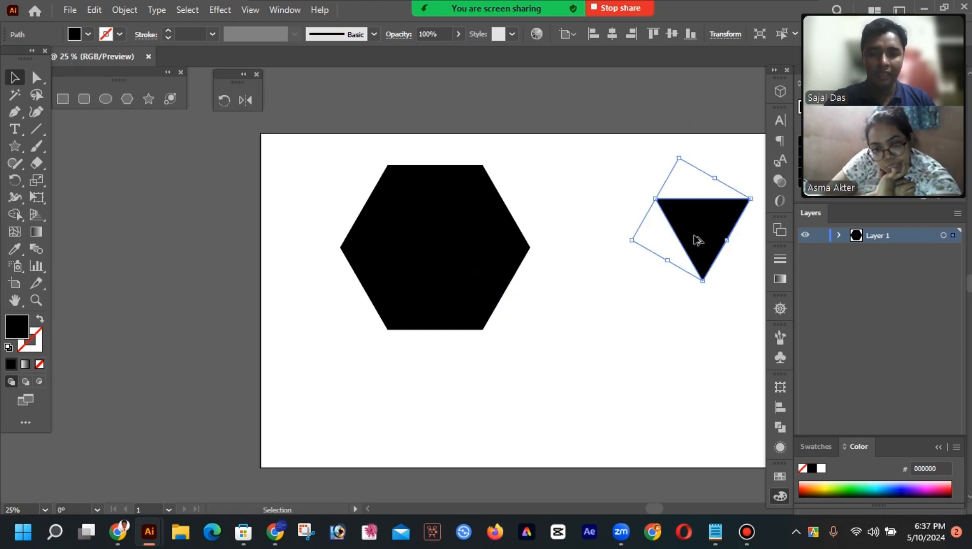
pyautogui.click(608, 323)
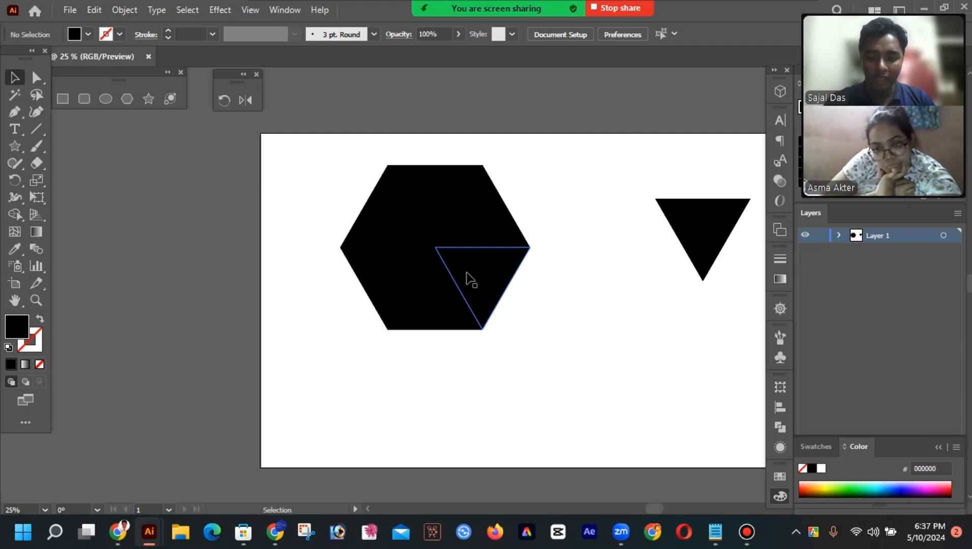
# Place a second duplicate of the lower-right triangle below the first one, and delete that second duplicate
pyautogui.moveTo(471, 279); pyautogui.dragTo(639, 353)
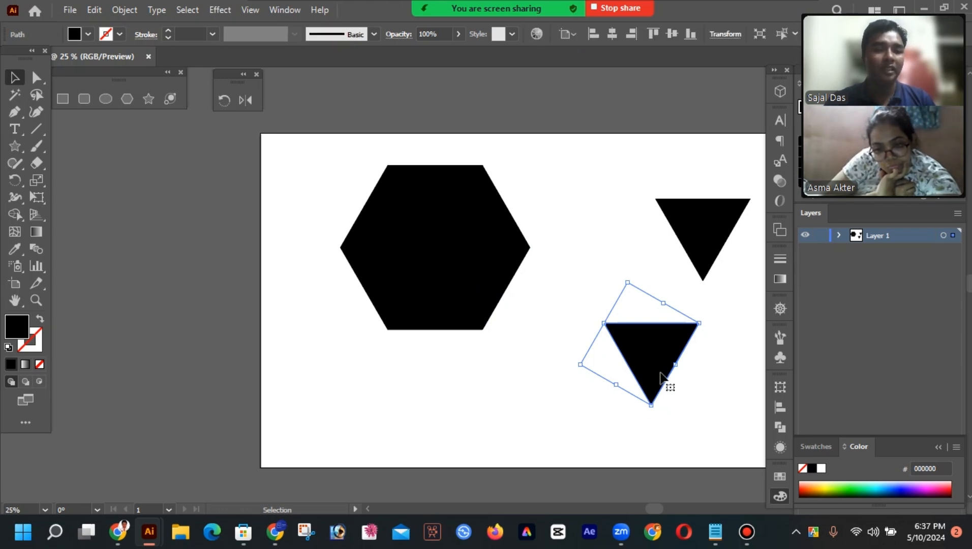
pyautogui.click(742, 368)
pyautogui.click(664, 364)
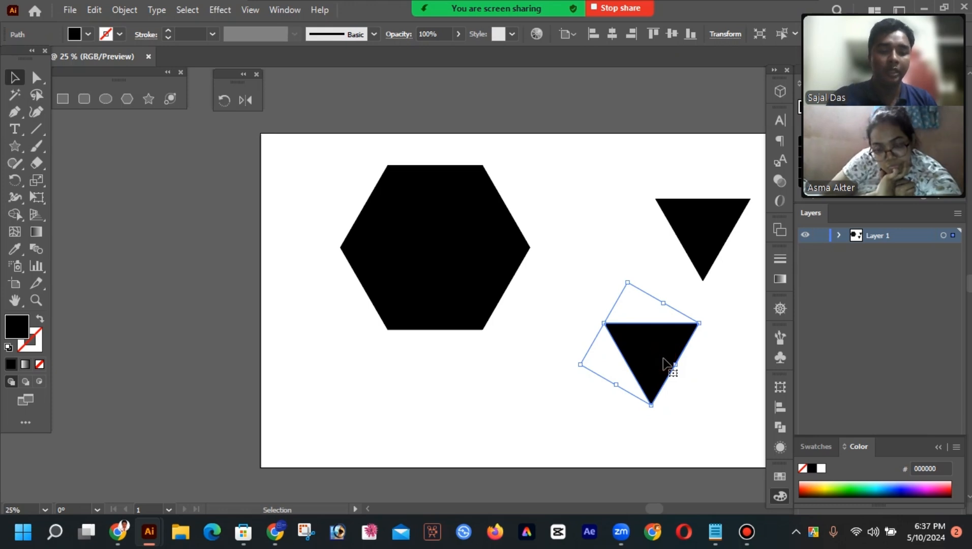
pyautogui.press('Delete')
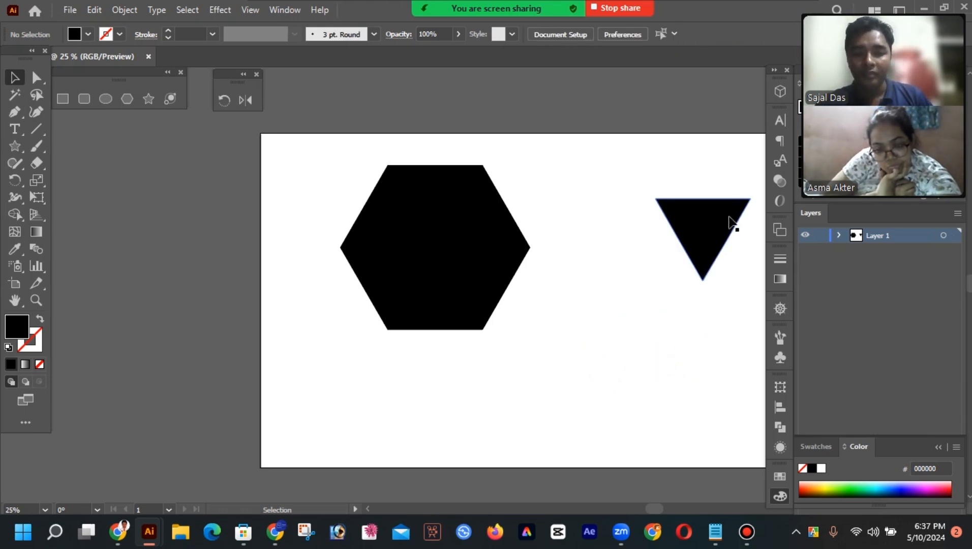
# Move the loose triangle flush against the hexagon's upper-right edge, with its top side aligned to the hexagon's top
pyautogui.click(729, 222)
pyautogui.moveTo(729, 219); pyautogui.dragTo(555, 191)
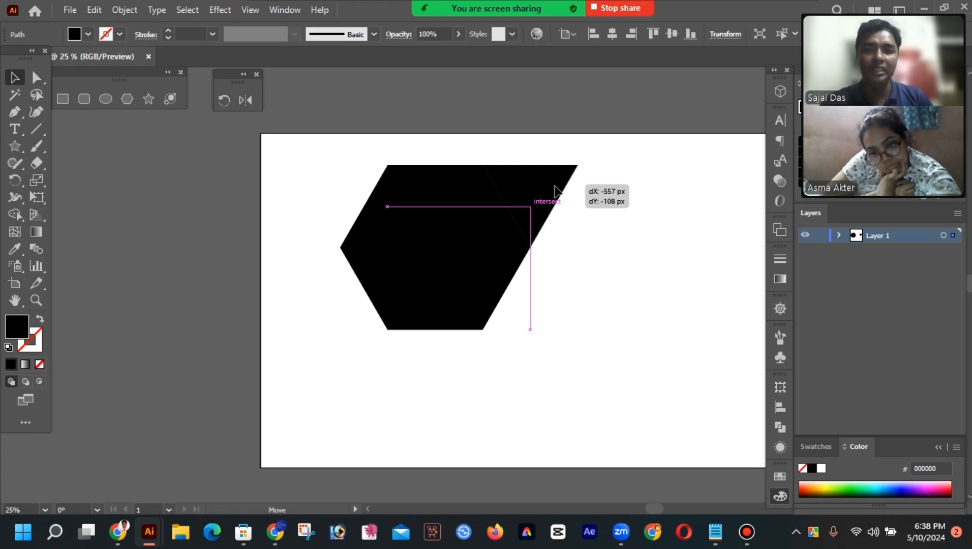
pyautogui.moveTo(554, 186); pyautogui.dragTo(554, 186)
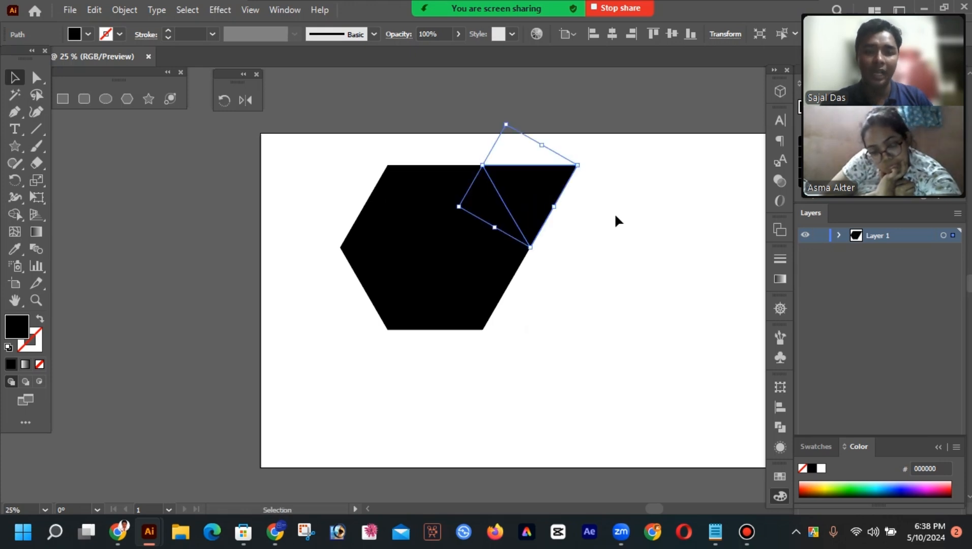
pyautogui.click(665, 243)
pyautogui.scroll(1, 611, 245)
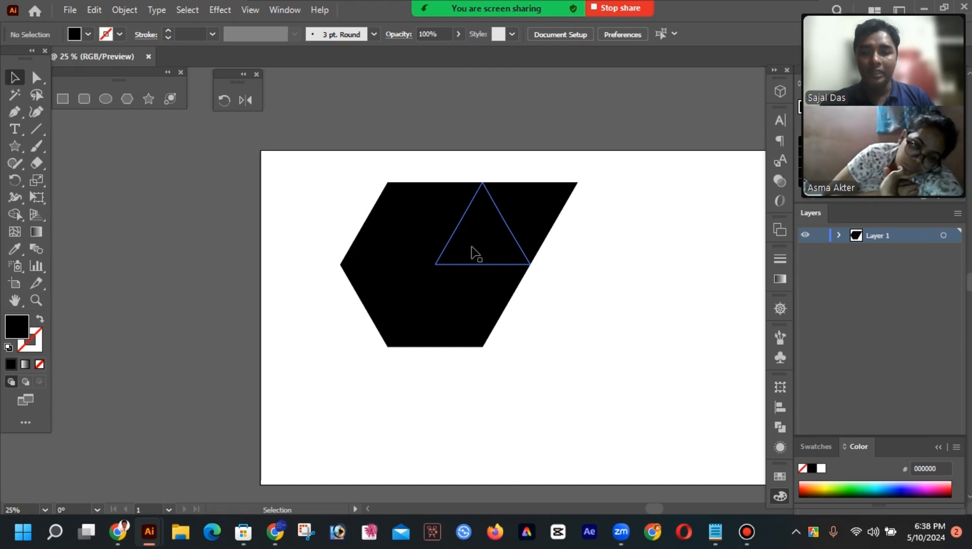
# Try to move the hexagon's upper-right triangle on top of the attached triangle, and undo the move
pyautogui.click(474, 253)
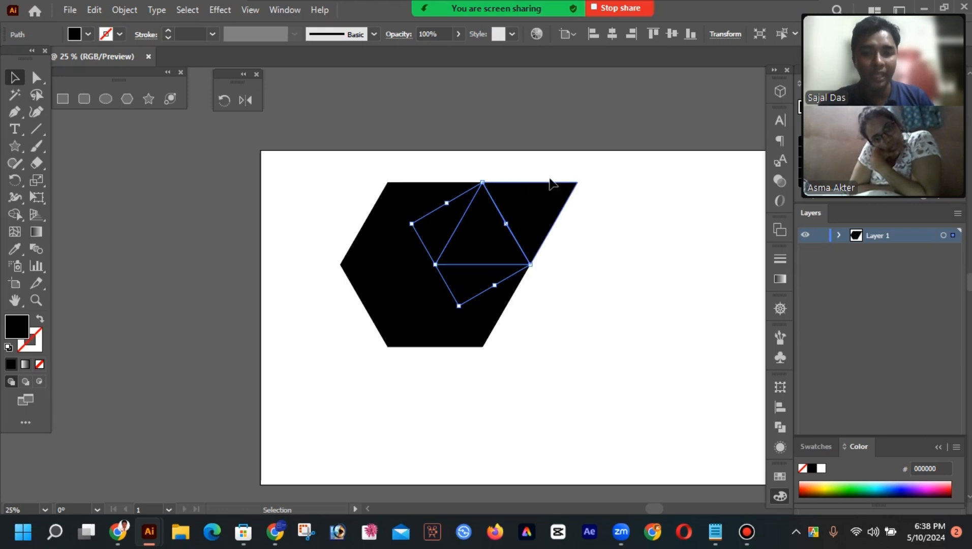
pyautogui.moveTo(489, 244); pyautogui.dragTo(533, 161)
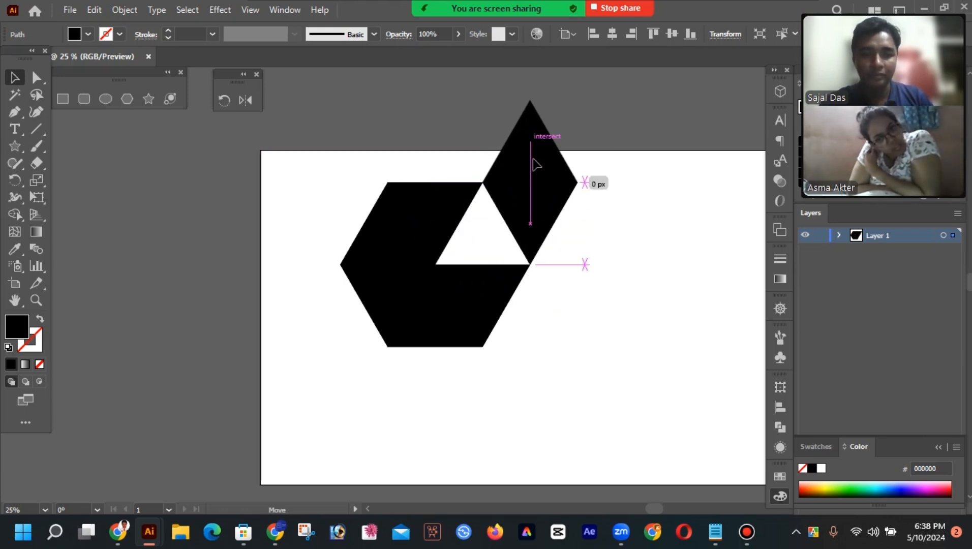
pyautogui.moveTo(534, 164); pyautogui.dragTo(534, 163)
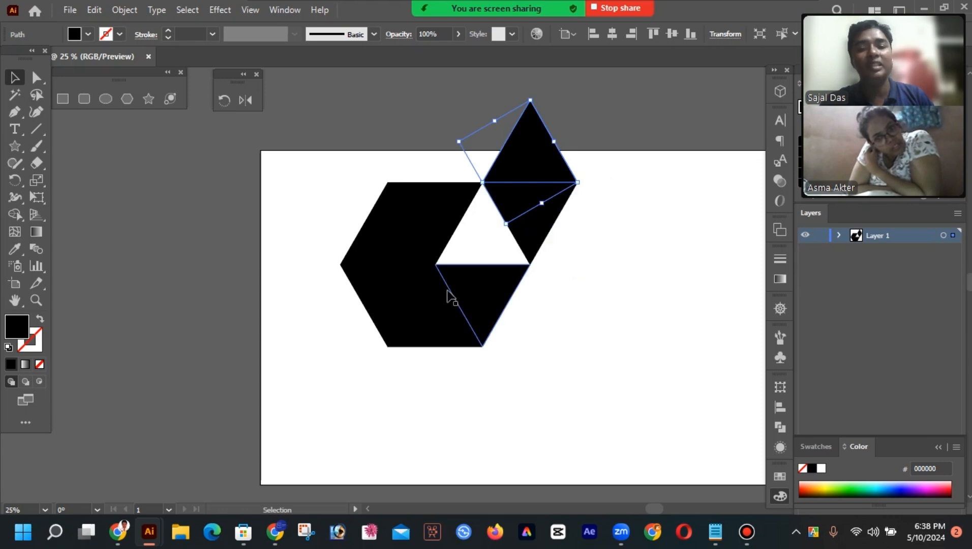
pyautogui.hotkey('ctrl', 'z')
pyautogui.click(606, 243)
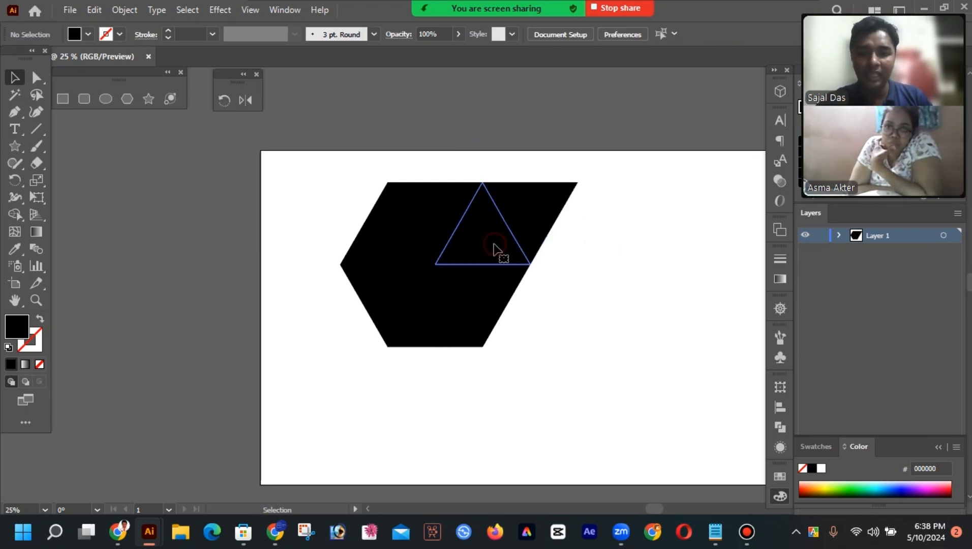
pyautogui.click(493, 244)
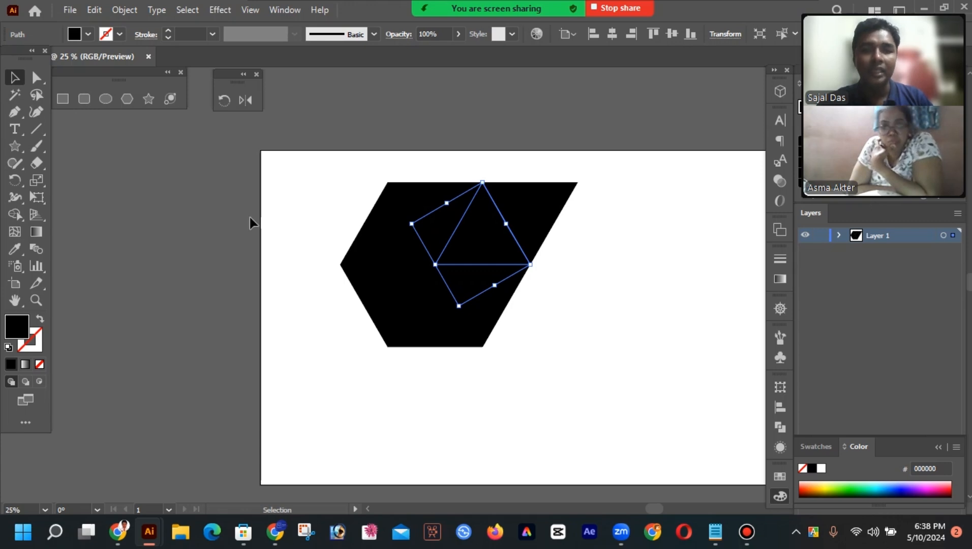
pyautogui.click(62, 173)
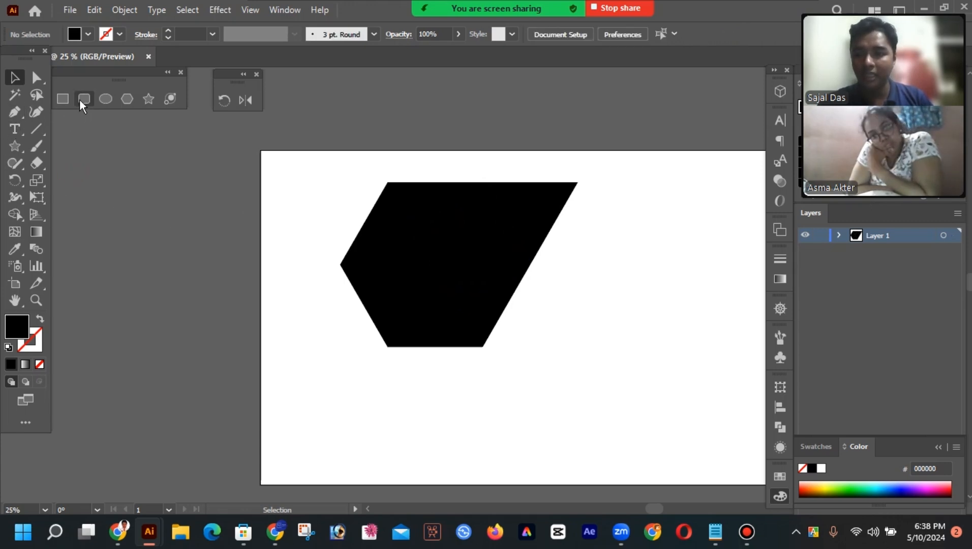
pyautogui.press('m')
pyautogui.press('v')
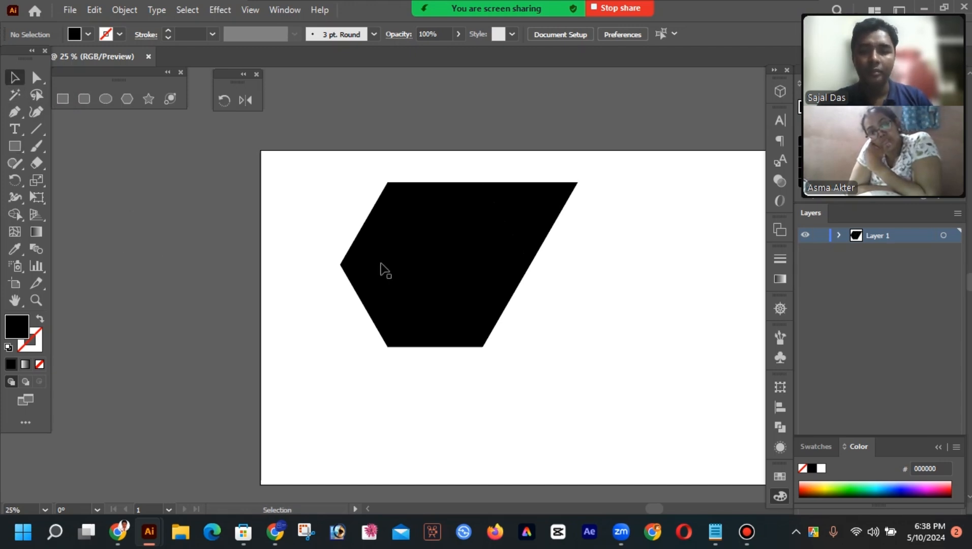
# Move the hexagon's upper-right triangle out into the empty space to the right of the shape, and clear the selection
pyautogui.click(489, 245)
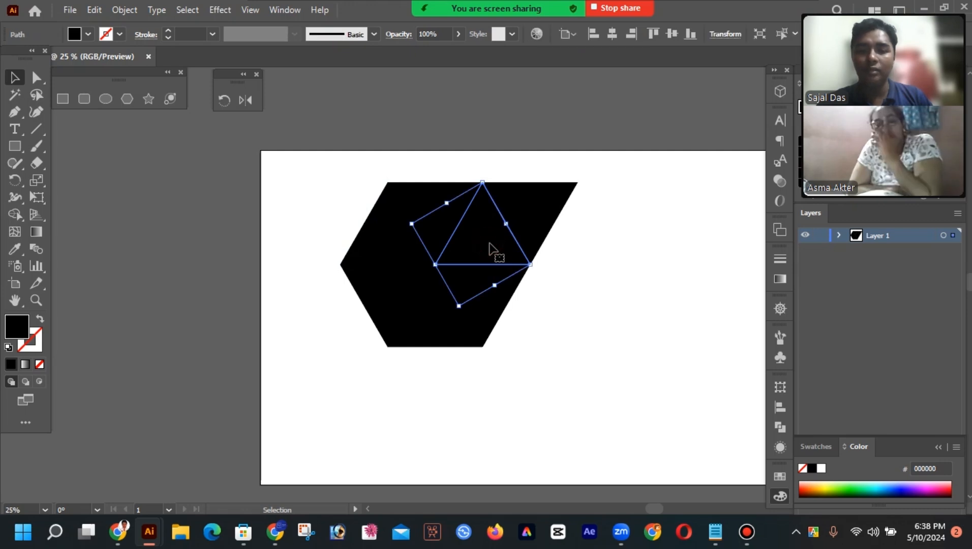
pyautogui.moveTo(489, 245); pyautogui.dragTo(672, 284)
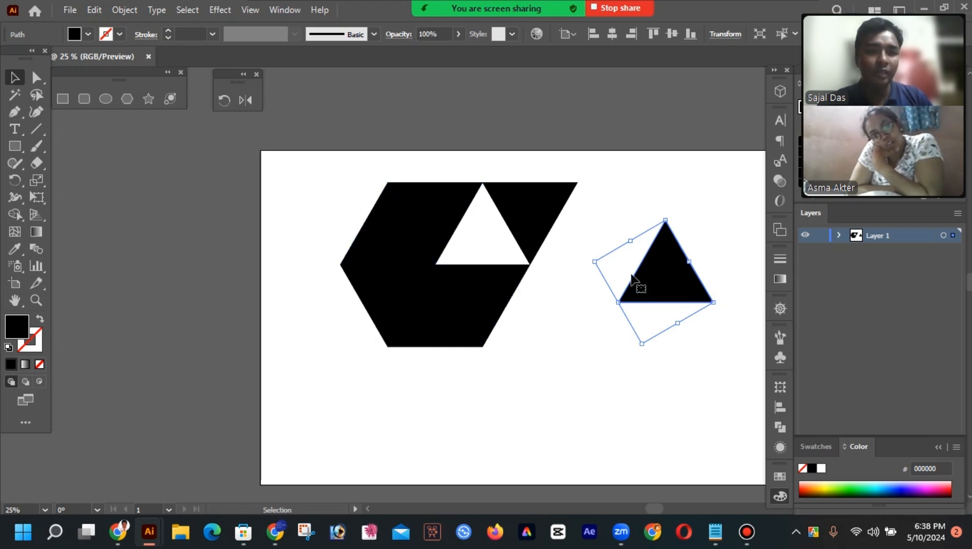
pyautogui.click(487, 242)
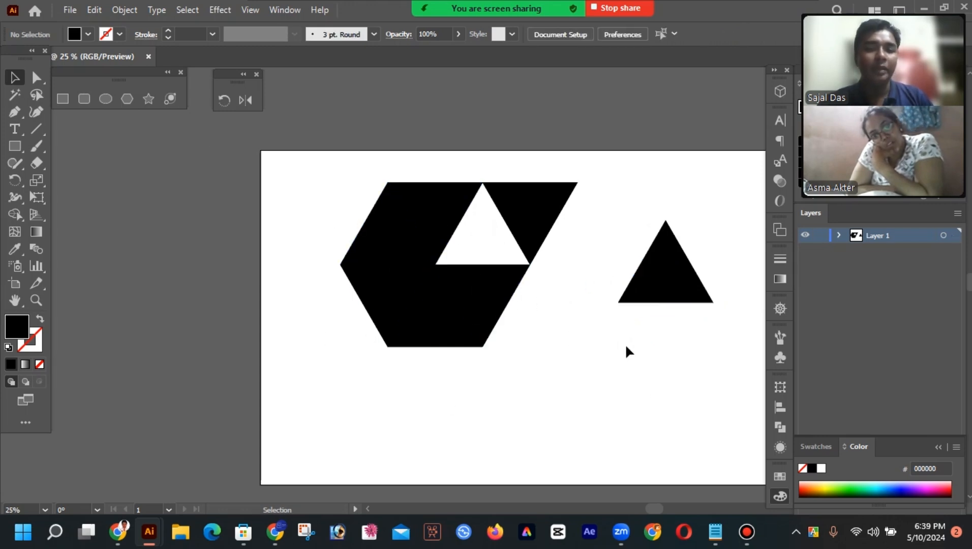
# Try to resize the loose triangle from its lower-right corner, undo the change, and clear the selection
pyautogui.click(682, 295)
pyautogui.moveTo(713, 302); pyautogui.dragTo(643, 305)
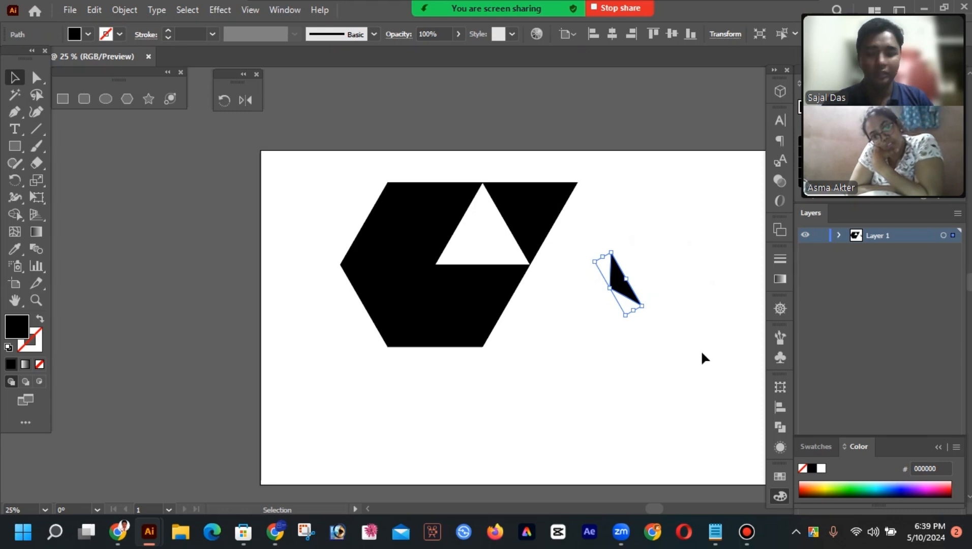
pyautogui.hotkey('ctrl', 'z')
pyautogui.click(701, 355)
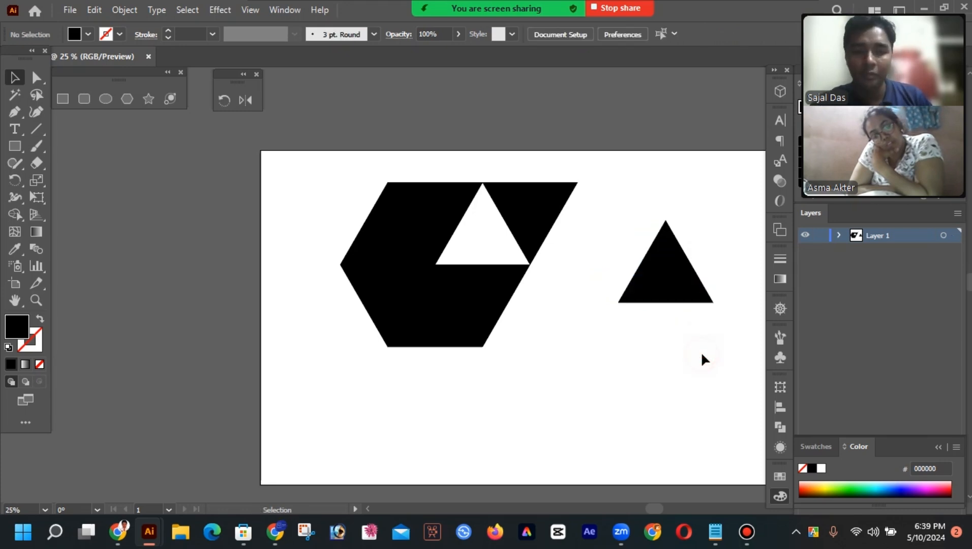
# Move the loose triangle onto the attached triangle's top side so the two form a rhombus, and clear the selection
pyautogui.click(694, 280)
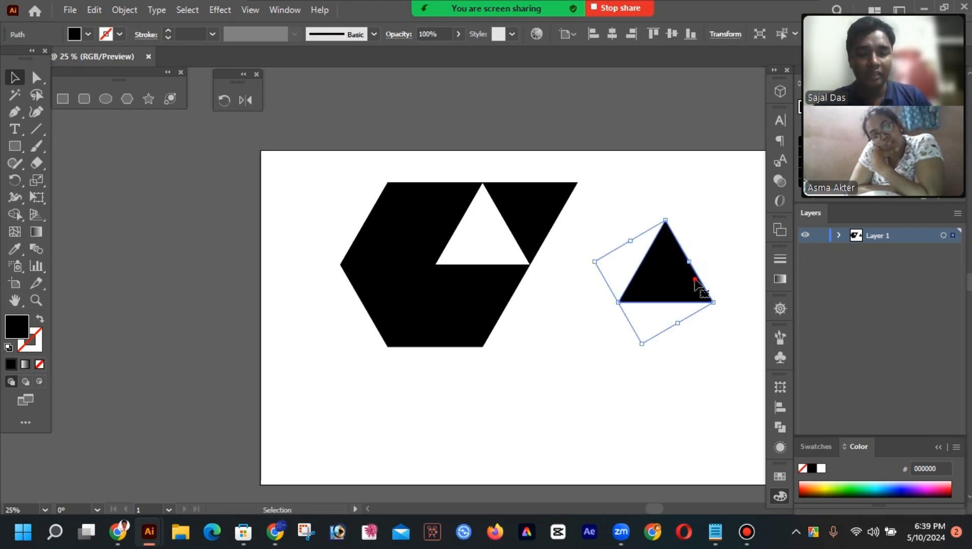
pyautogui.moveTo(697, 282); pyautogui.dragTo(561, 162)
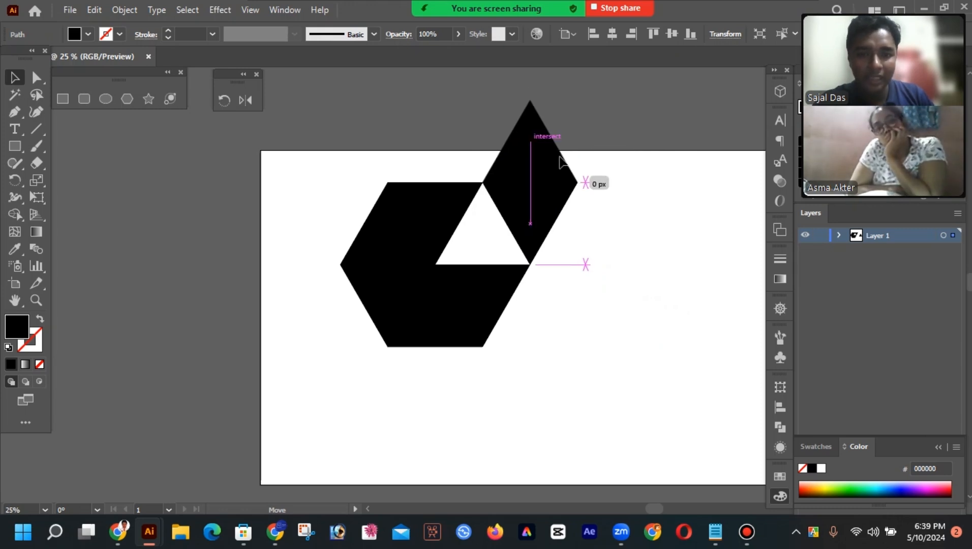
pyautogui.moveTo(559, 157); pyautogui.dragTo(560, 158)
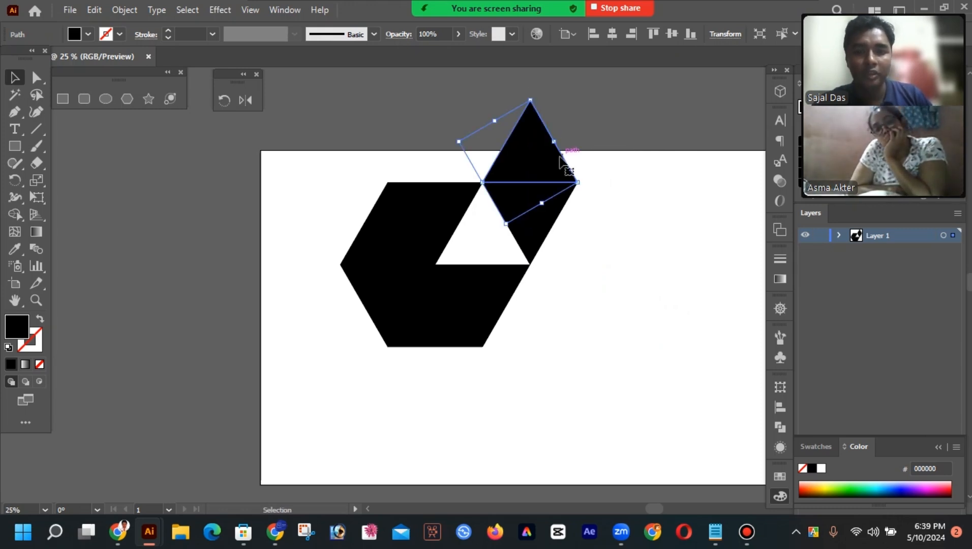
pyautogui.click(636, 232)
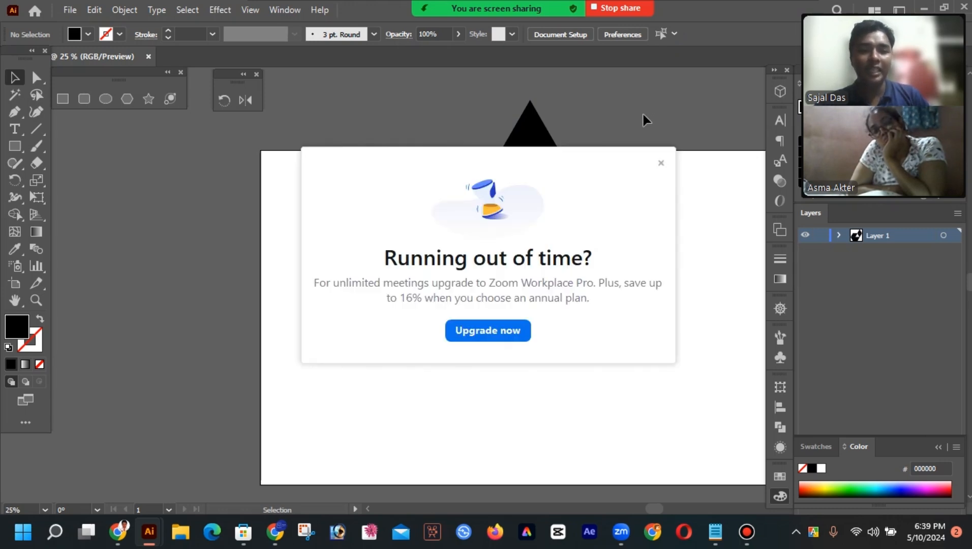
# Dismiss the meeting upgrade pop-up, and group all the triangles of the figure into one object
pyautogui.click(659, 163)
pyautogui.moveTo(604, 103); pyautogui.dragTo(328, 375)
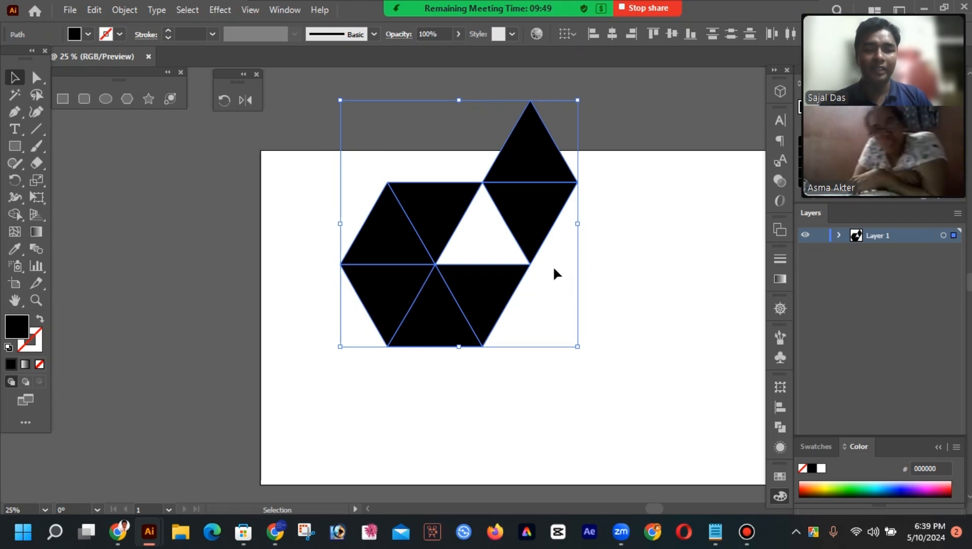
pyautogui.press('a')
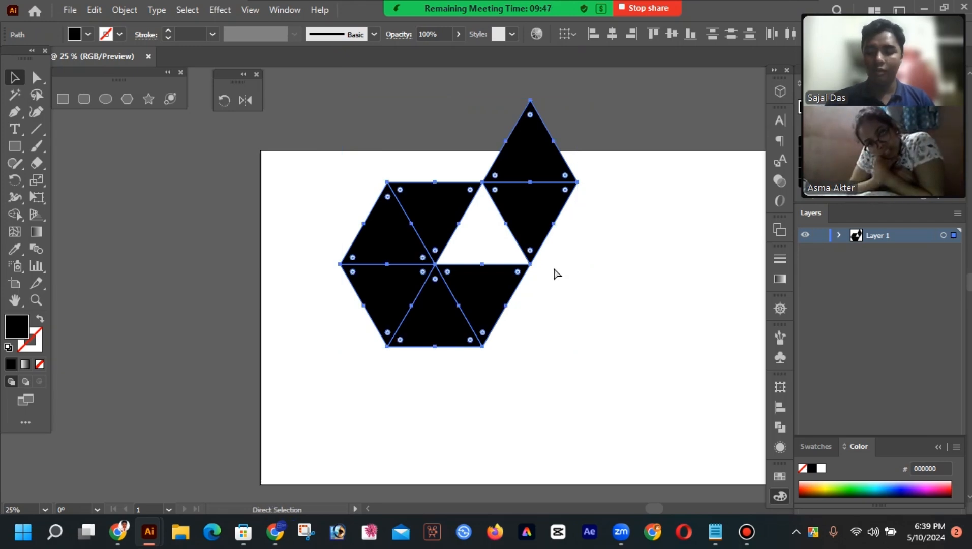
pyautogui.press('v')
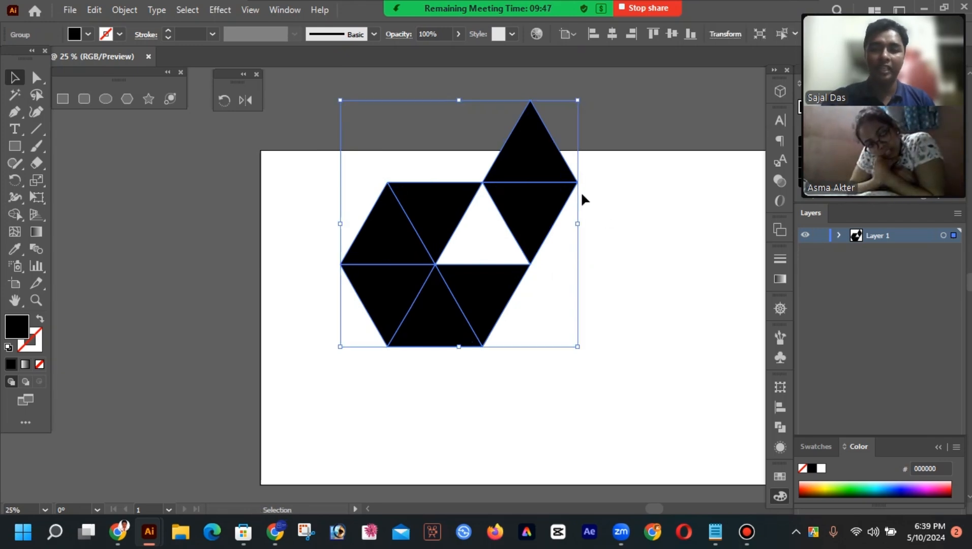
pyautogui.click(672, 227)
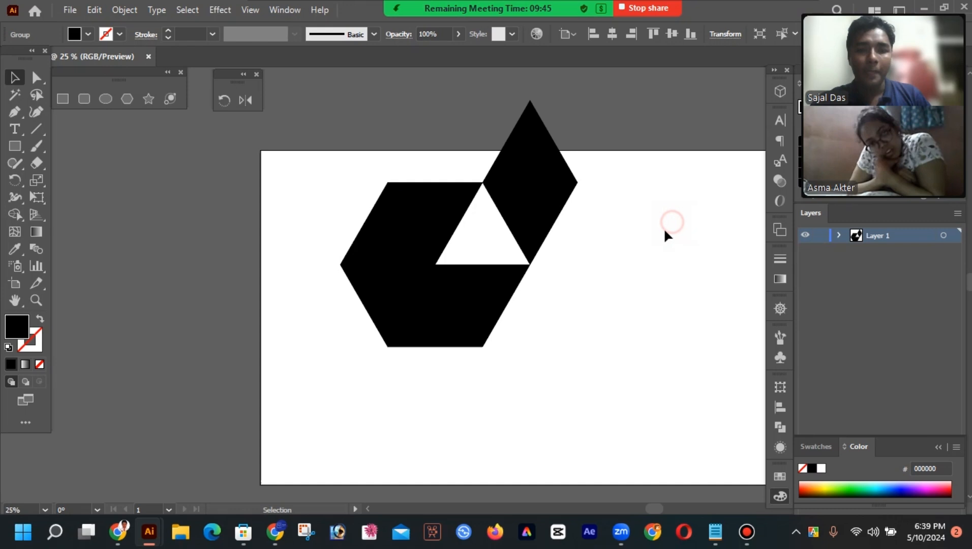
# Move the grouped figure down and to the right so it lies entirely on the artboard
pyautogui.click(532, 148)
pyautogui.click(571, 253)
pyautogui.click(529, 169)
pyautogui.moveTo(529, 170); pyautogui.dragTo(566, 225)
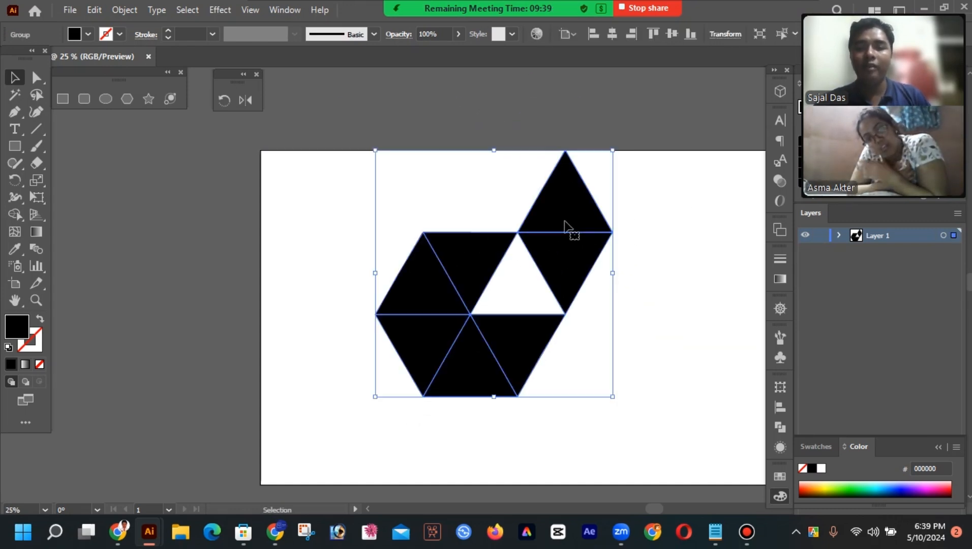
# Rotate the grouped figure by 30°
pyautogui.click(224, 100)
pyautogui.doubleClick(224, 100)
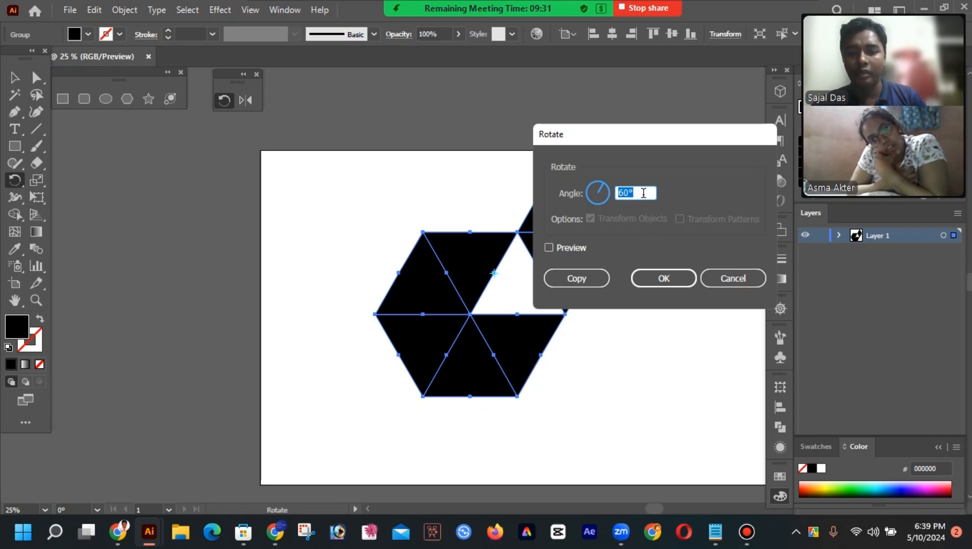
pyautogui.write('30')
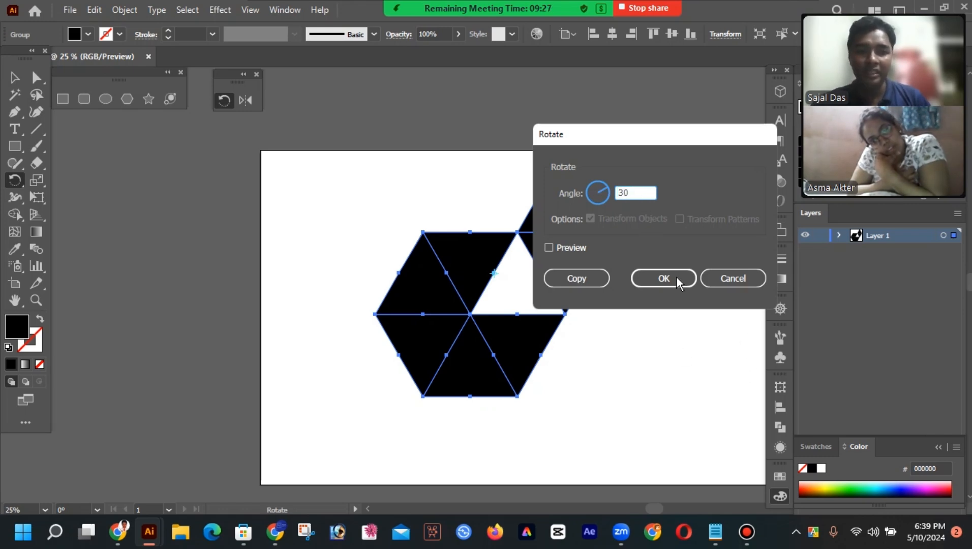
pyautogui.click(658, 278)
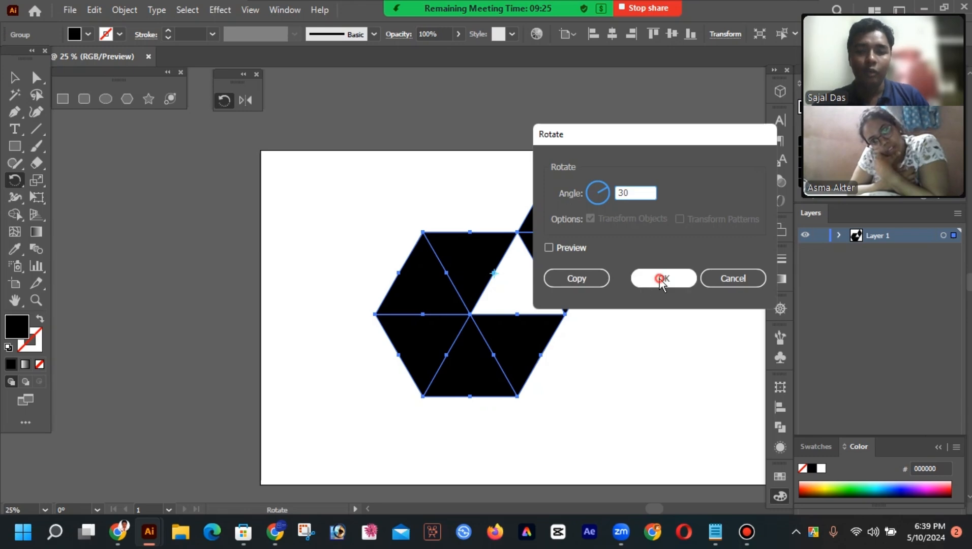
# Move the rotated figure down so that it fits within the artboard's height, and clear the selection
pyautogui.click(14, 77)
pyautogui.click(203, 245)
pyautogui.moveTo(552, 217); pyautogui.dragTo(557, 254)
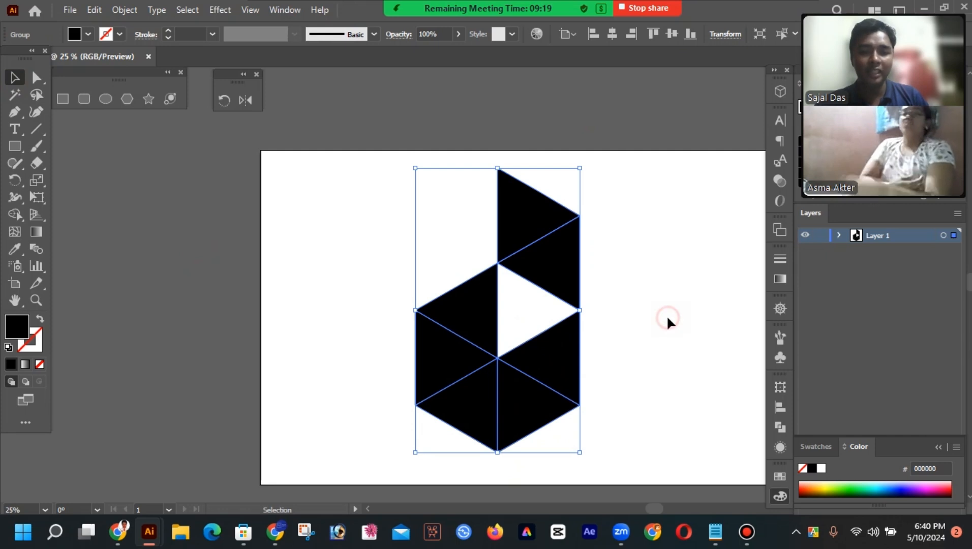
pyautogui.click(666, 314)
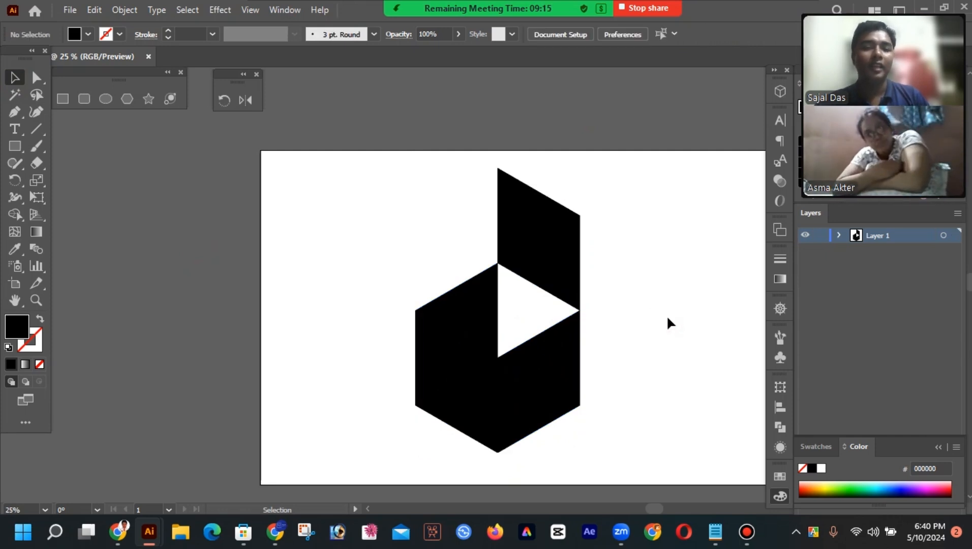
# Fill the grouped figure with the orange swatch F15A24, and clear the selection
pyautogui.click(551, 260)
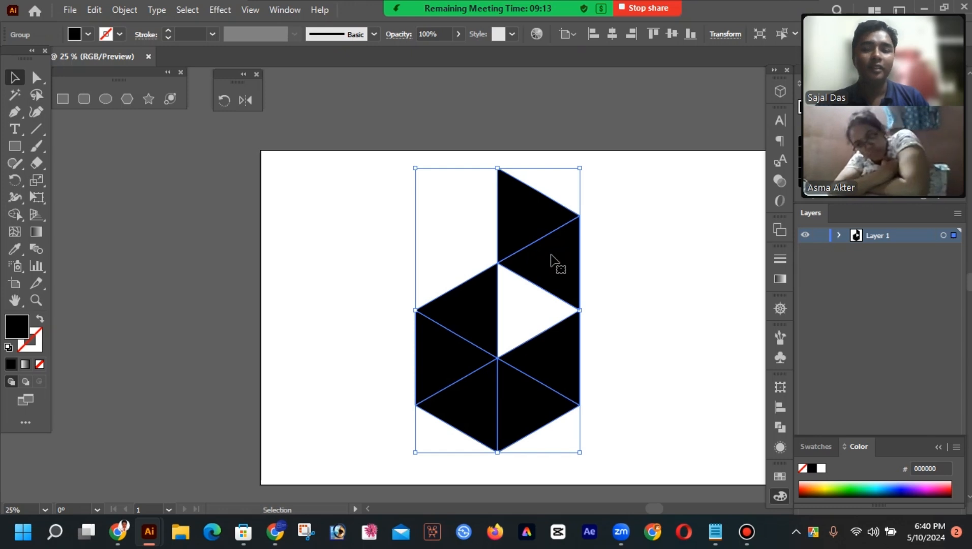
pyautogui.click(89, 35)
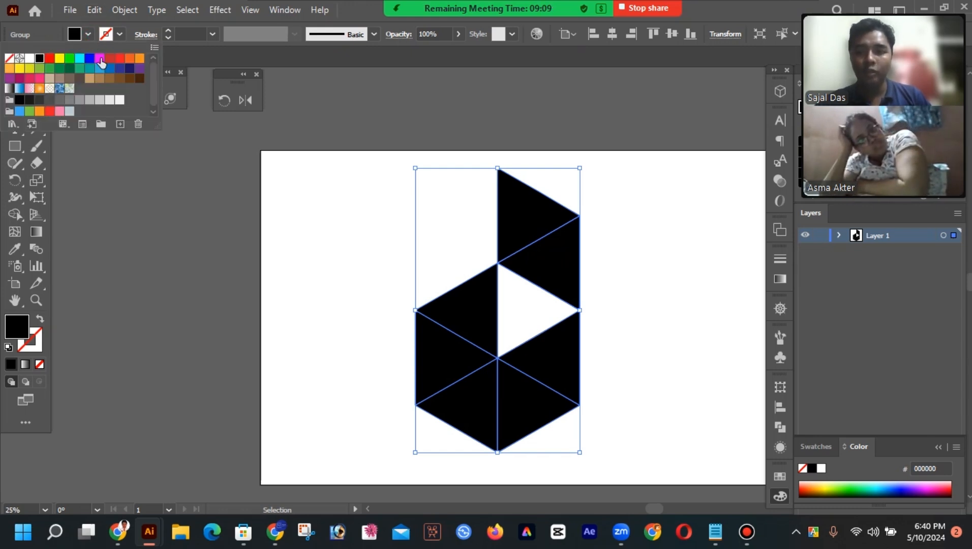
pyautogui.click(129, 58)
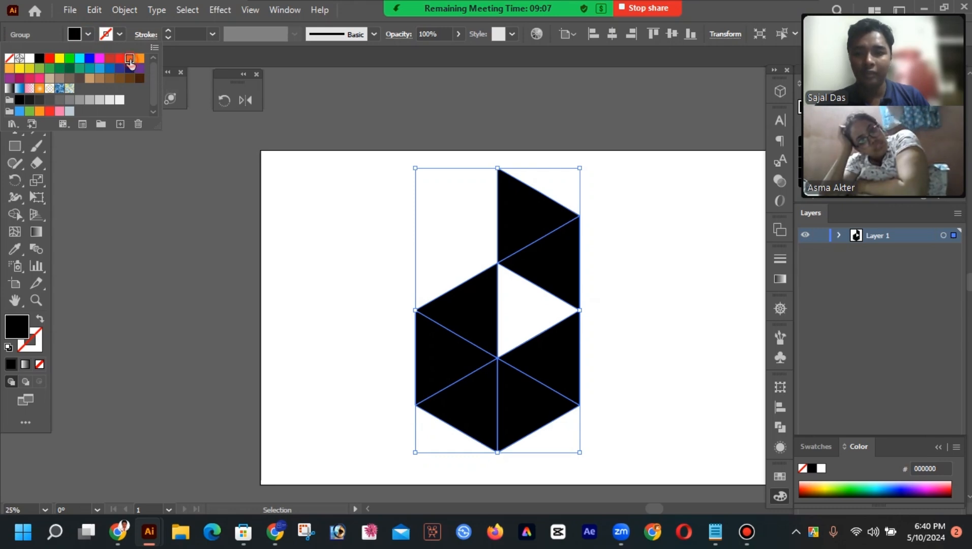
pyautogui.click(689, 306)
pyautogui.click(638, 337)
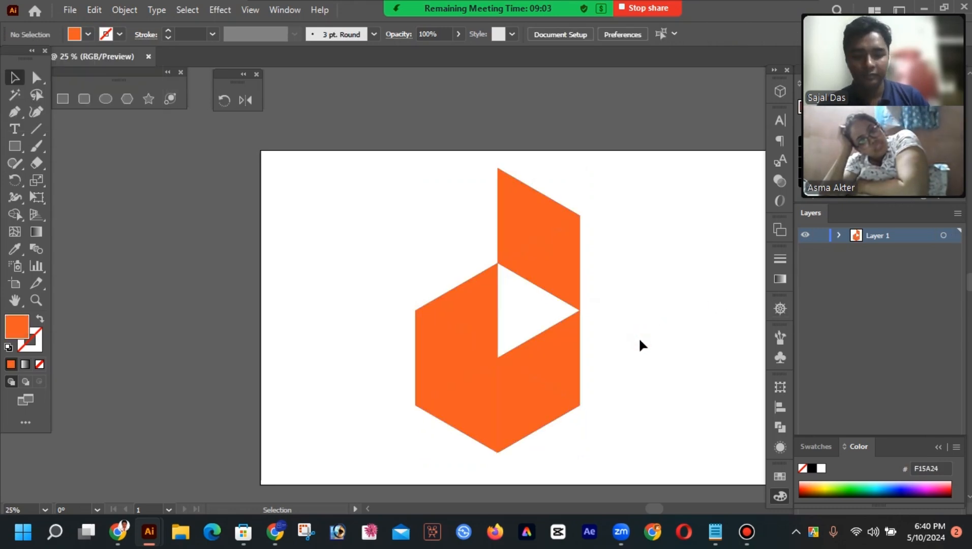
# Move the orange figure to the left part of the artboard, leaving empty space on its right, and deselect it
pyautogui.hotkey('ctrl', '-')
pyautogui.hotkey('ctrl', '-')
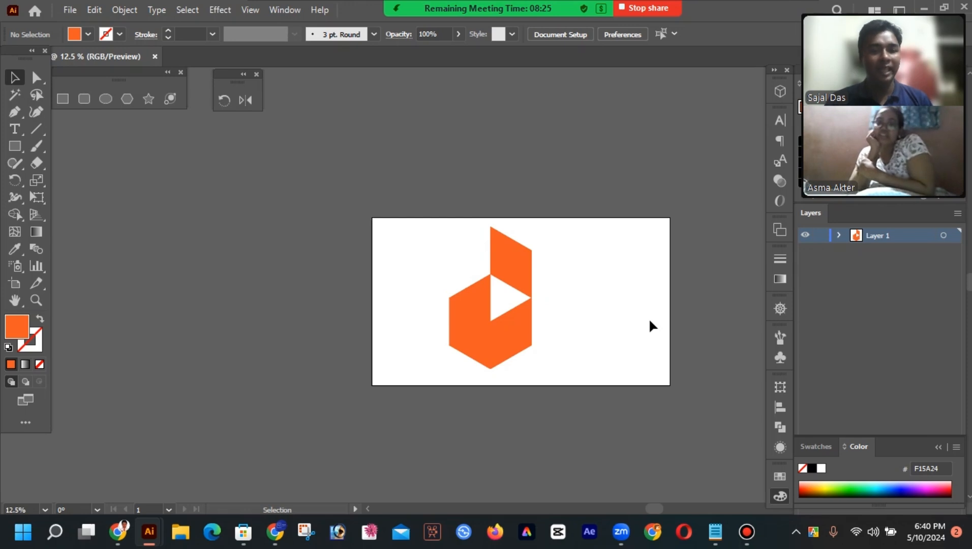
pyautogui.moveTo(520, 282); pyautogui.dragTo(473, 278)
pyautogui.click(555, 279)
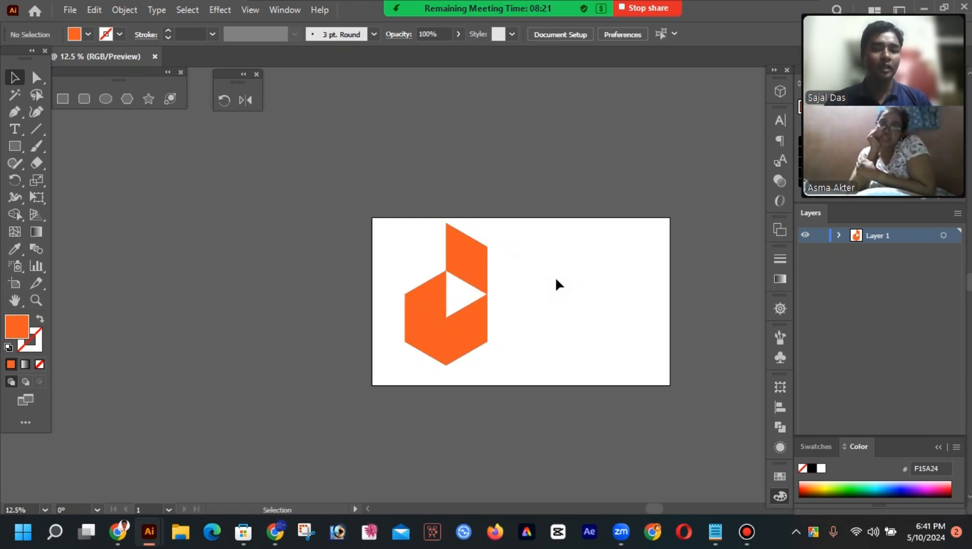